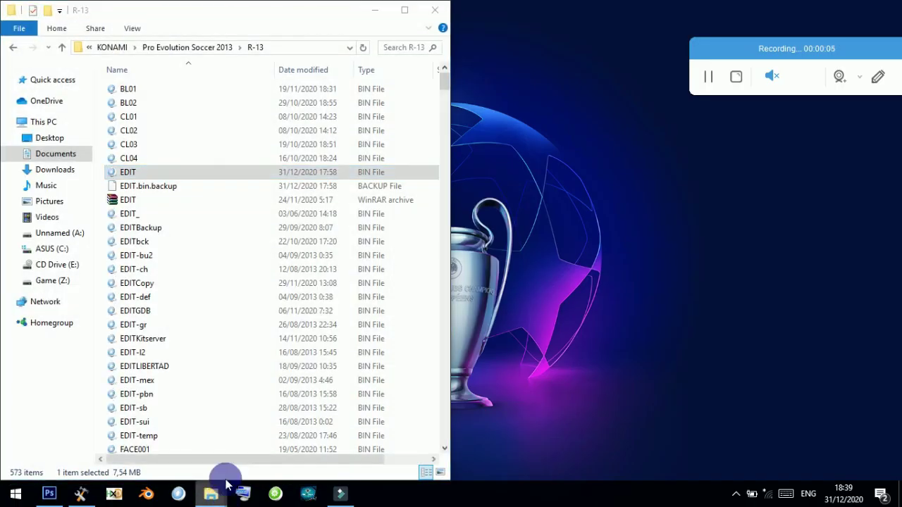
Bring up the 2.2 patch folder and browse the left window to C:\Program Files (x86)\Pro Evolution Soccer 2013.
{"action": "left_click", "coordinate": [211, 494]}
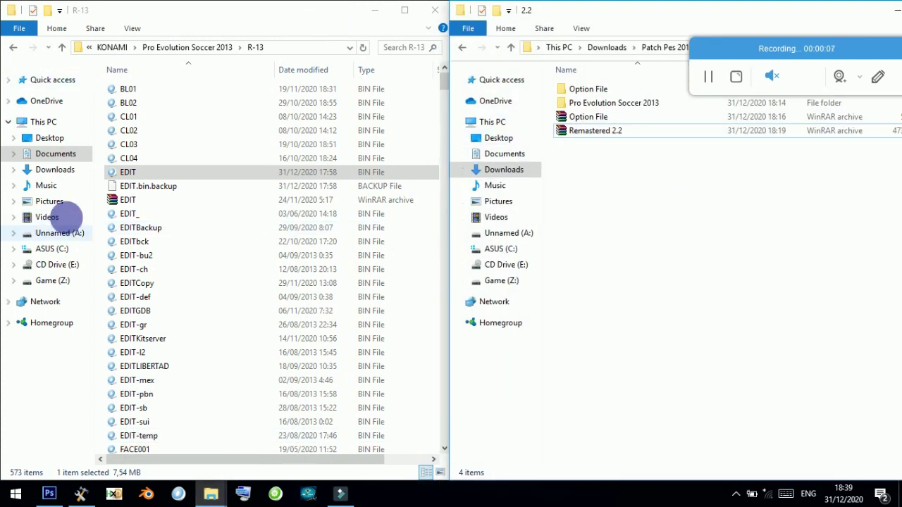
{"action": "left_click", "coordinate": [62, 253]}
{"action": "scroll", "coordinate": [174, 267], "scroll_direction": "down", "scroll_amount": 5}
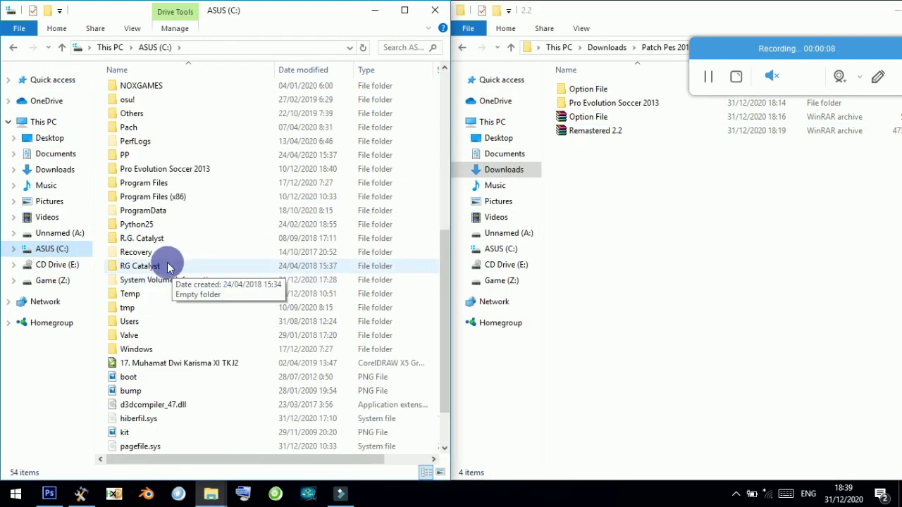
{"action": "double_click", "coordinate": [164, 203]}
{"action": "scroll", "coordinate": [173, 254], "scroll_direction": "down", "scroll_amount": 15}
{"action": "scroll", "coordinate": [176, 236], "scroll_direction": "up", "scroll_amount": 5}
{"action": "double_click", "coordinate": [183, 224]}
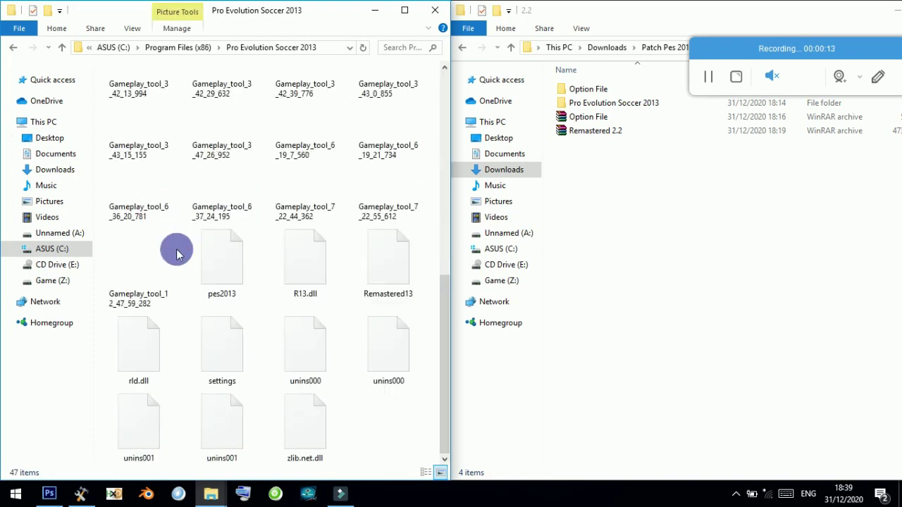
Look inside Remastered13 at its Remastered-data folder, then return to the game folder.
{"action": "double_click", "coordinate": [161, 182]}
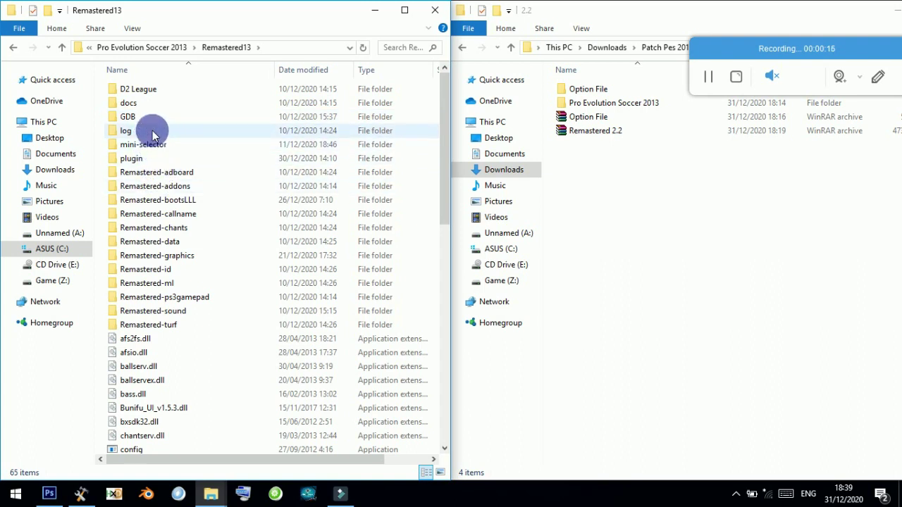
{"action": "left_click", "coordinate": [166, 241]}
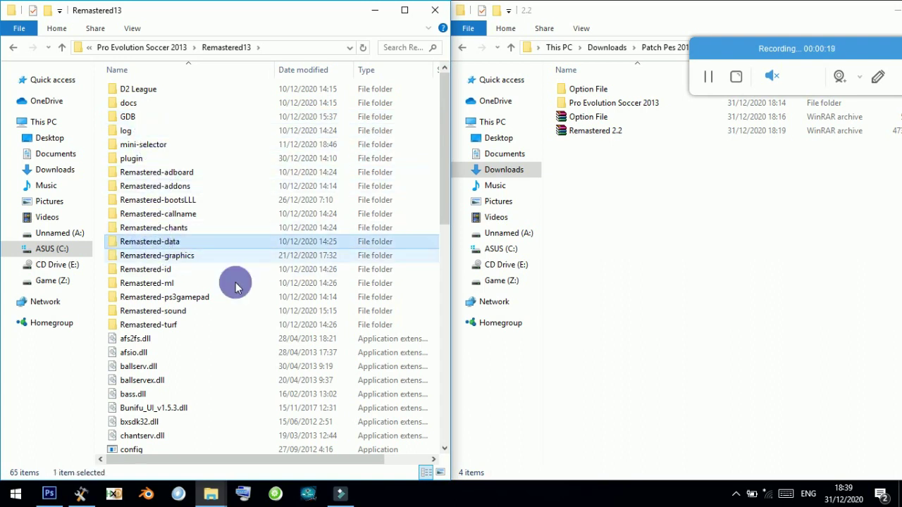
{"action": "left_click", "coordinate": [142, 47]}
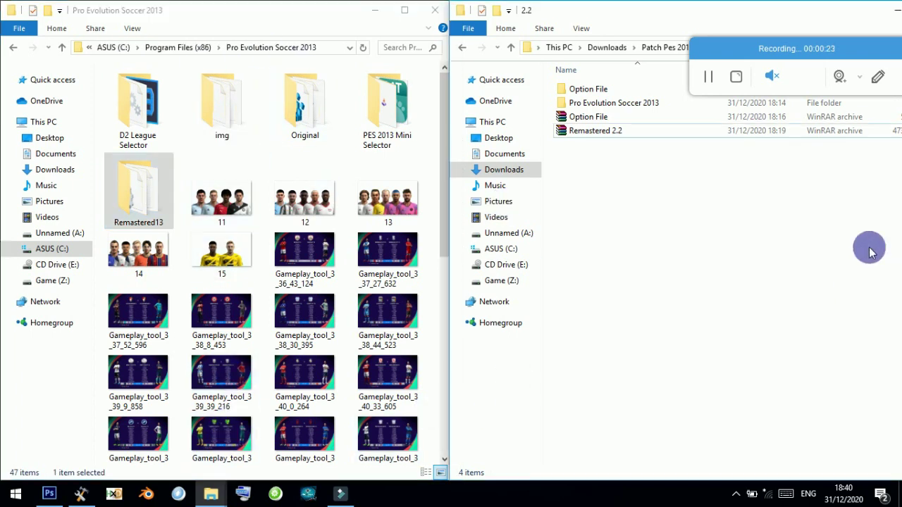
Extract Remastered 2.2.rar into its own Remastered 2.2 folder, entering the archive password.
{"action": "left_click", "coordinate": [607, 132]}
{"action": "right_click", "coordinate": [794, 138]}
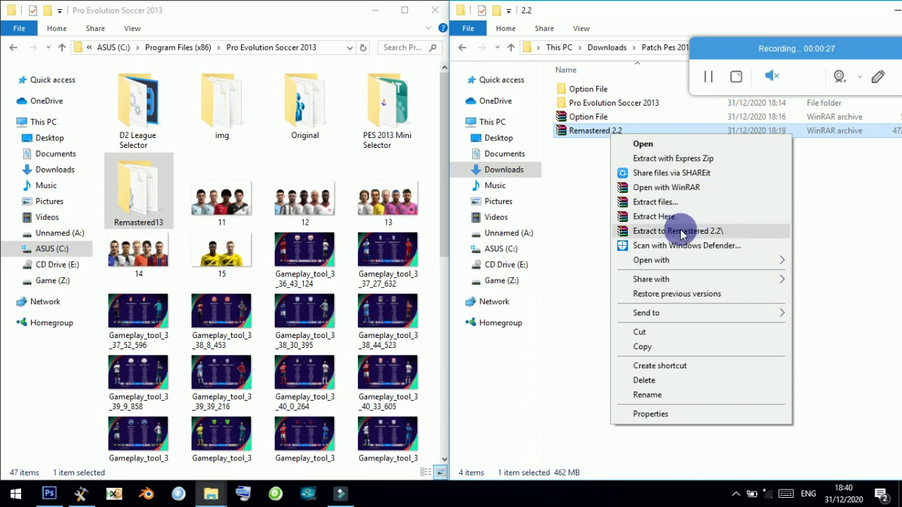
{"action": "left_click", "coordinate": [740, 231]}
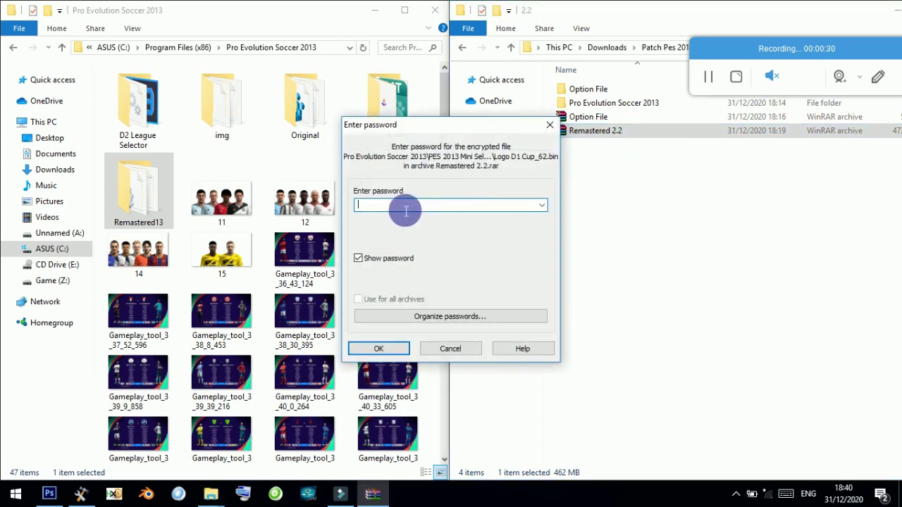
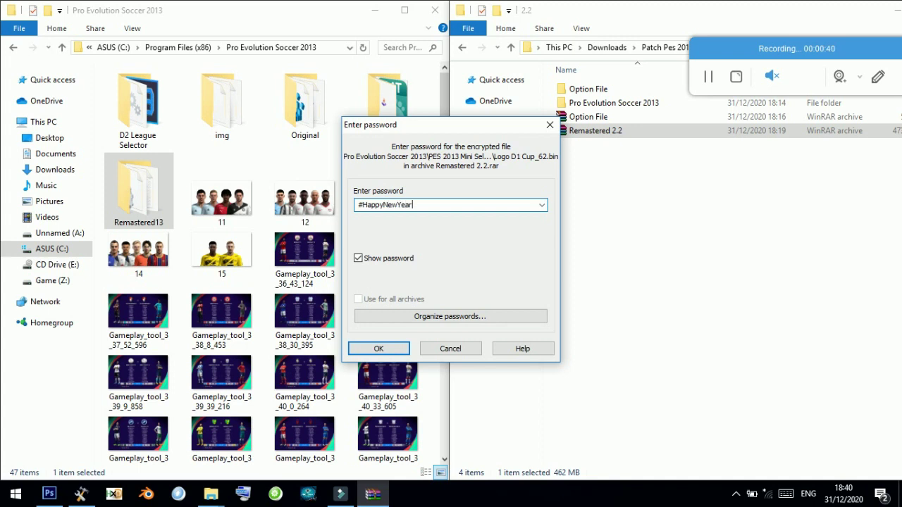
{"action": "key", "text": "Return"}
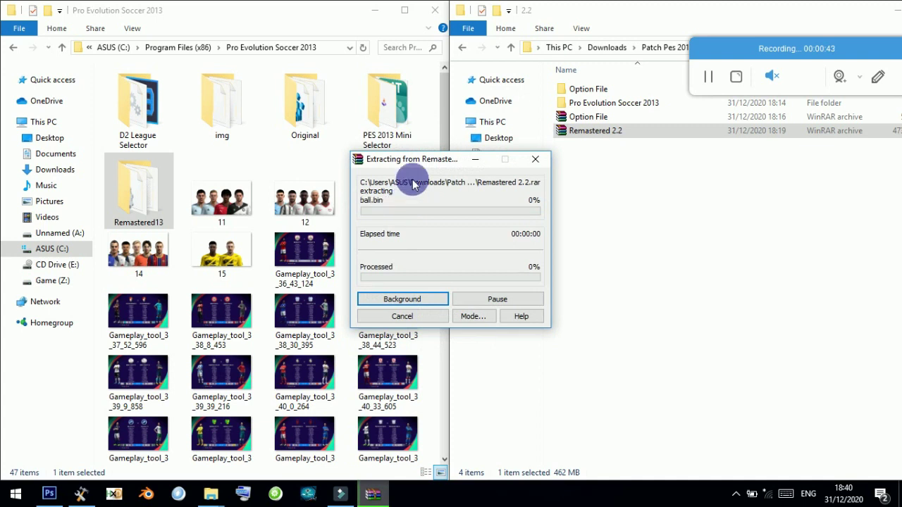
{"action": "left_click_drag", "start_coordinate": [413, 160], "coordinate": [641, 166]}
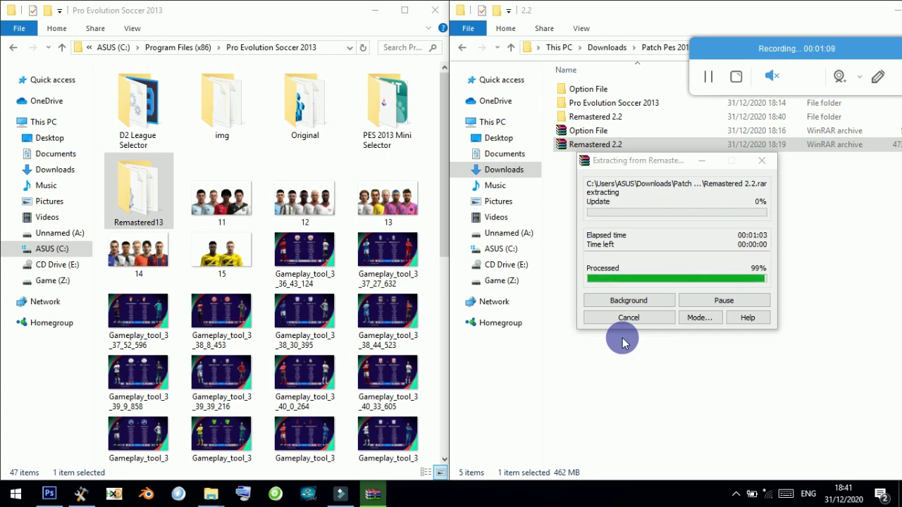
{"action": "double_click", "coordinate": [578, 131]}
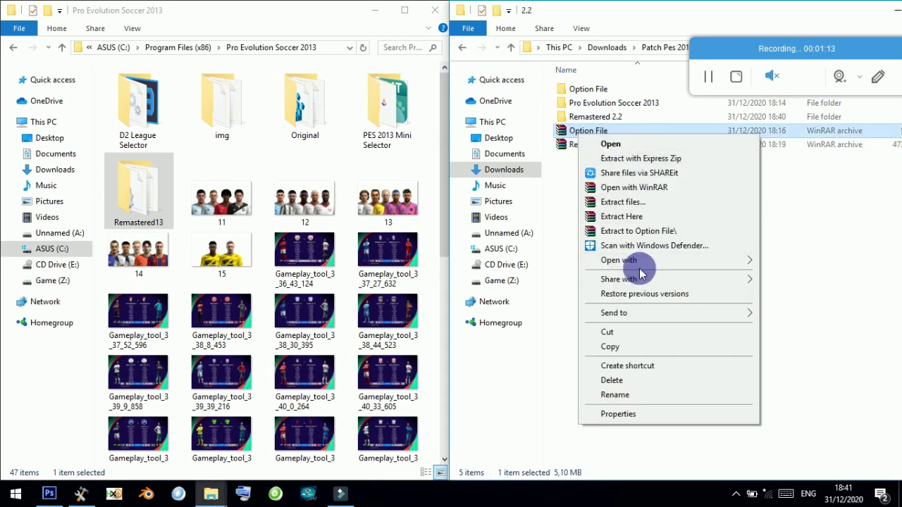
Extract Option File.rar with Yes to All replacements, then open Option File > R-13.
{"action": "left_click", "coordinate": [672, 220]}
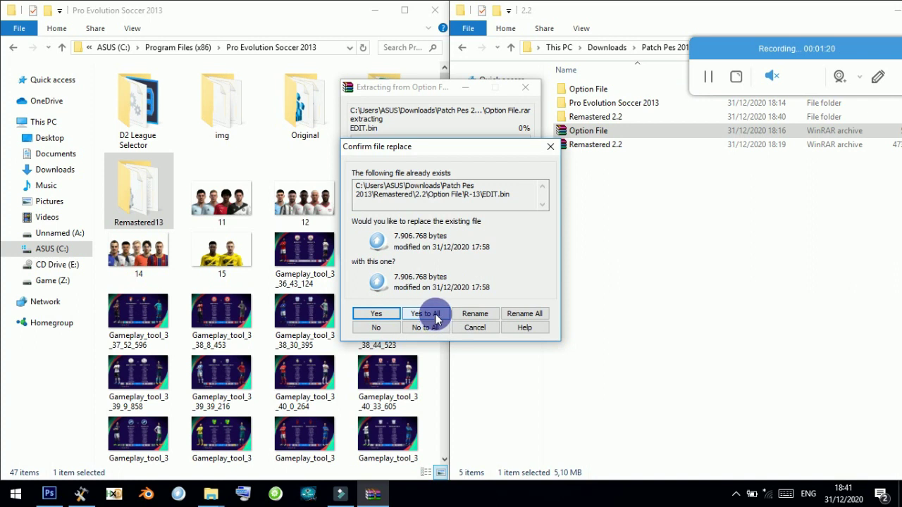
{"action": "left_click", "coordinate": [436, 319]}
{"action": "double_click", "coordinate": [598, 89]}
{"action": "double_click", "coordinate": [579, 89]}
Copy the patch's EDIT file and move the left window to the Documents folder.
{"action": "right_click", "coordinate": [585, 90]}
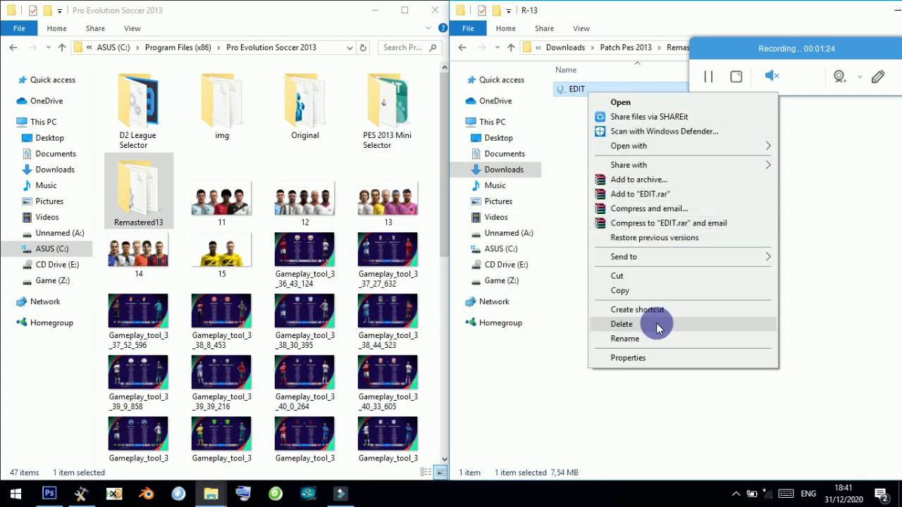
{"action": "left_click", "coordinate": [620, 290]}
{"action": "left_click", "coordinate": [127, 178]}
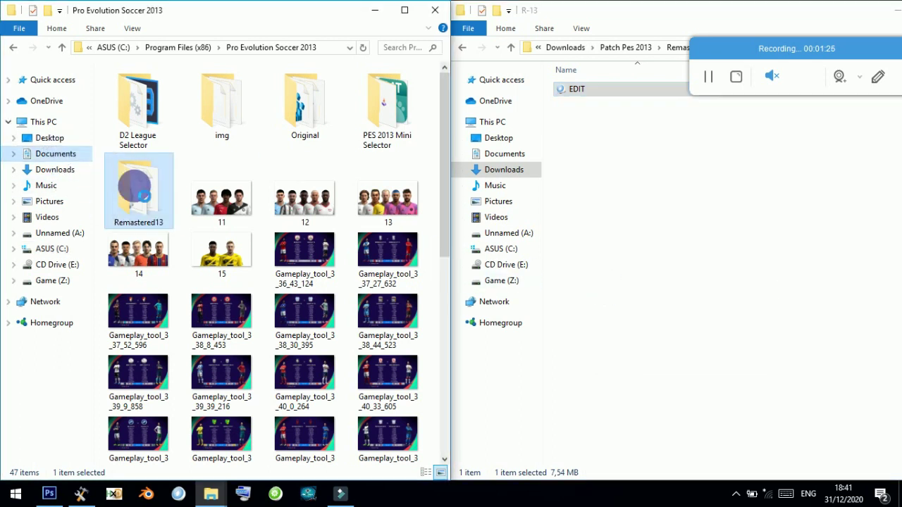
{"action": "key", "text": "alt+Left"}
{"action": "scroll", "coordinate": [177, 233], "scroll_direction": "down", "scroll_amount": 8}
{"action": "scroll", "coordinate": [175, 236], "scroll_direction": "up", "scroll_amount": 3}
{"action": "scroll", "coordinate": [175, 227], "scroll_direction": "down", "scroll_amount": 5}
{"action": "scroll", "coordinate": [171, 195], "scroll_direction": "up", "scroll_amount": 3}
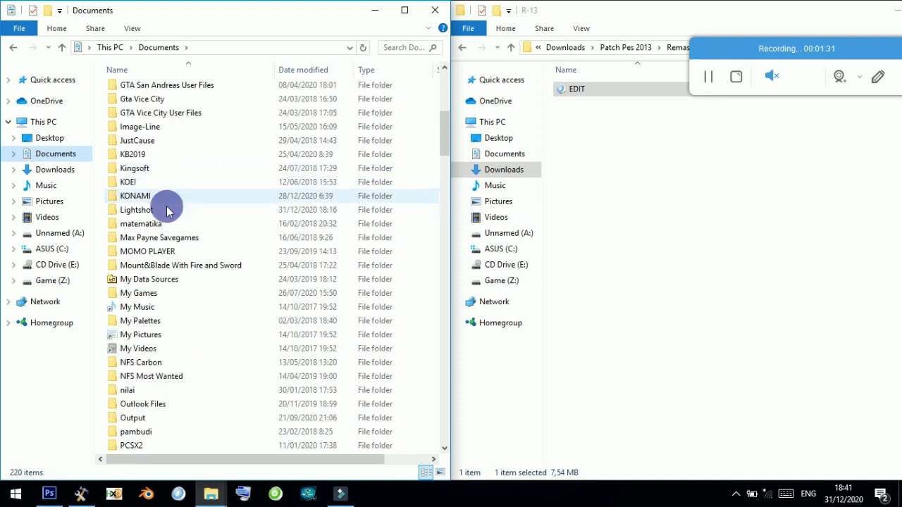
{"action": "double_click", "coordinate": [158, 210]}
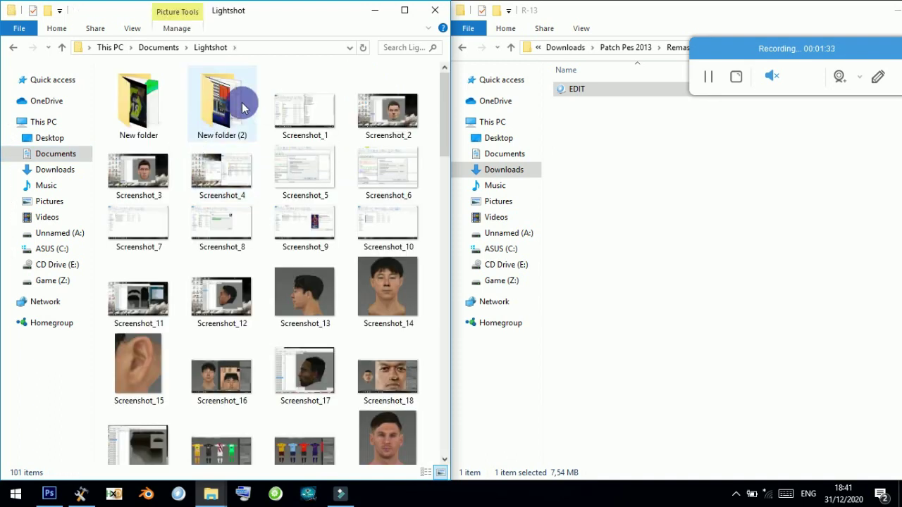
{"action": "left_click", "coordinate": [159, 47]}
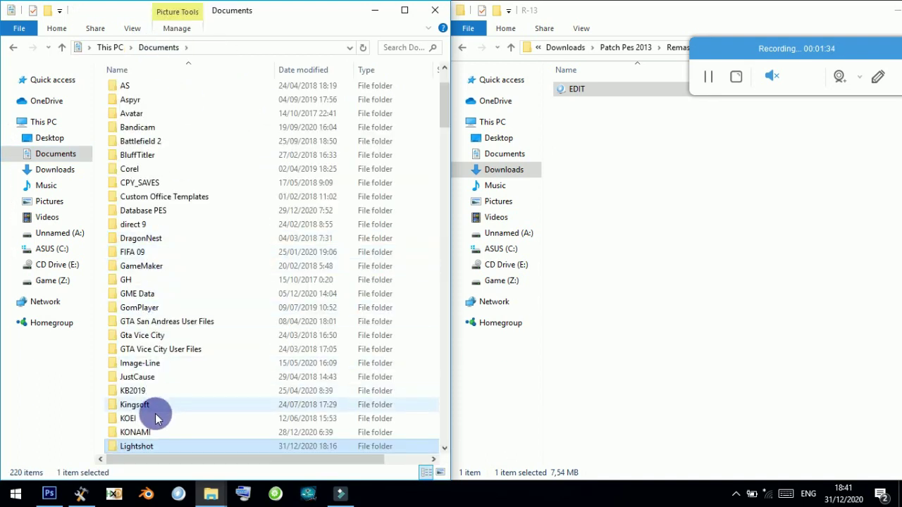
Paste EDIT into Documents\KONAMI\Pro Evolution Soccer 2013\R-13, replacing the existing file.
{"action": "double_click", "coordinate": [152, 430]}
{"action": "double_click", "coordinate": [163, 115]}
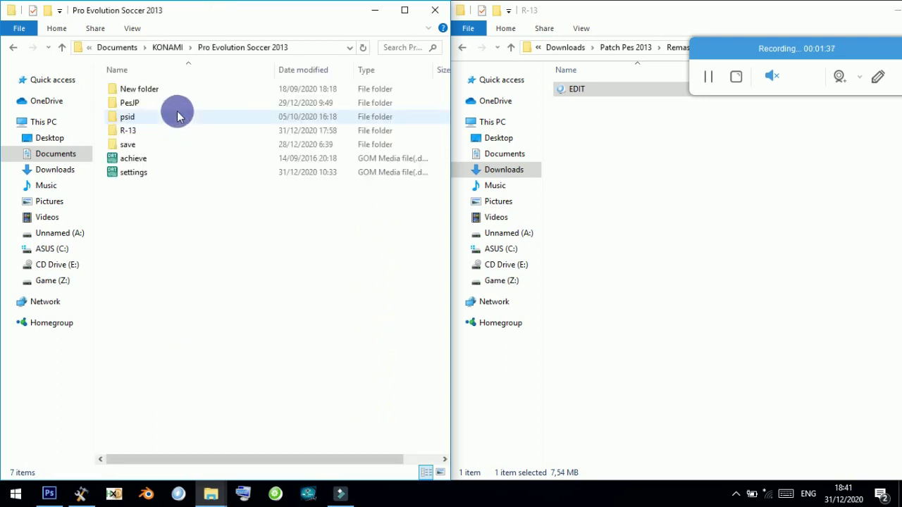
{"action": "left_click", "coordinate": [143, 131]}
{"action": "double_click", "coordinate": [141, 130]}
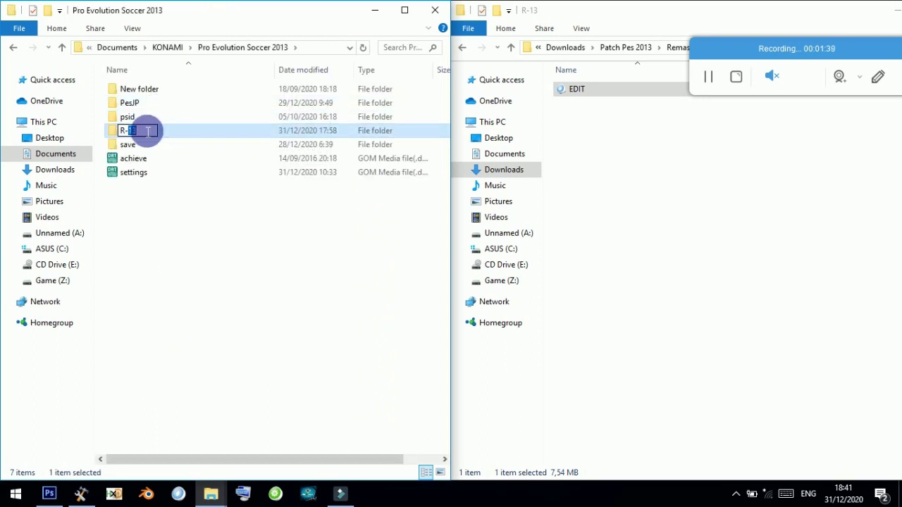
{"action": "right_click", "coordinate": [246, 150]}
{"action": "left_click", "coordinate": [402, 235]}
{"action": "left_click", "coordinate": [326, 149]}
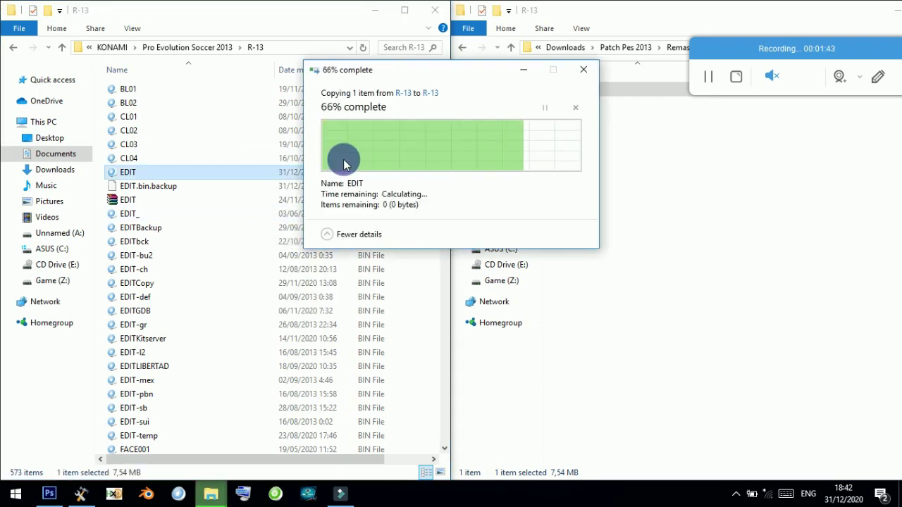
{"action": "left_click", "coordinate": [815, 221]}
Copy the PES 2013 Mini Selector and Remastered13 folders from Remastered 2.2\Pro Evolution Soccer 2013.
{"action": "left_click_drag", "start_coordinate": [768, 45], "coordinate": [492, 50]}
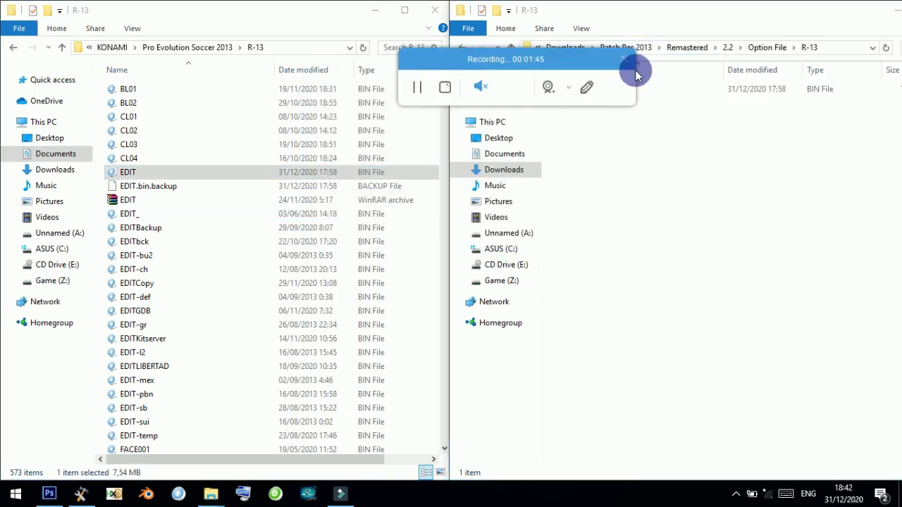
{"action": "left_click", "coordinate": [729, 47]}
{"action": "left_click_drag", "start_coordinate": [546, 58], "coordinate": [435, 45]}
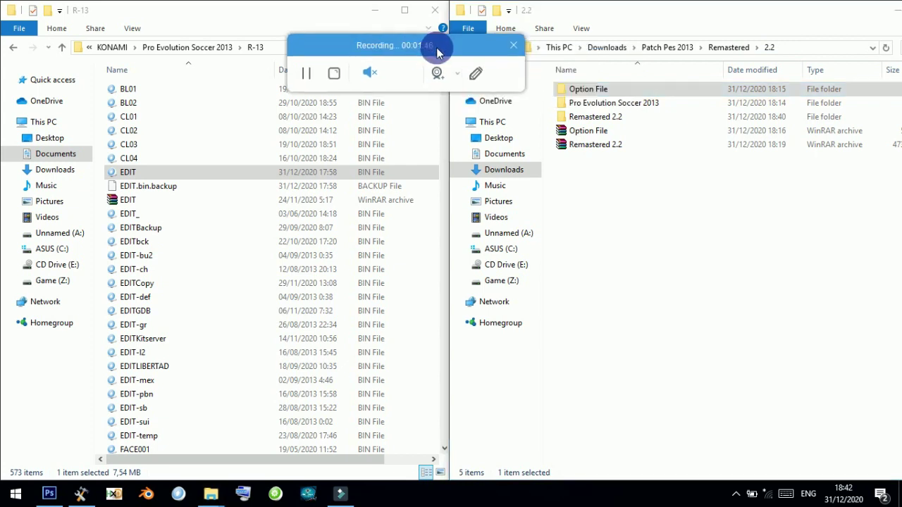
{"action": "double_click", "coordinate": [599, 104]}
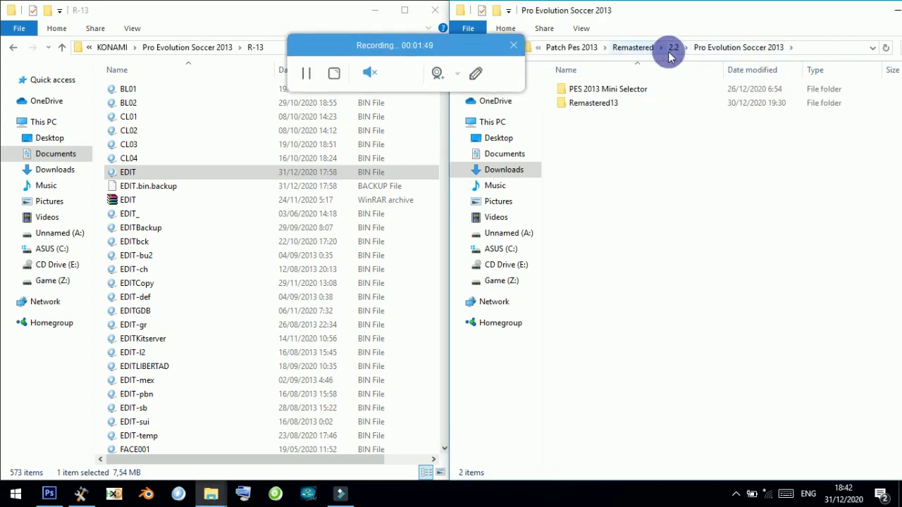
{"action": "left_click", "coordinate": [674, 47]}
{"action": "double_click", "coordinate": [621, 117]}
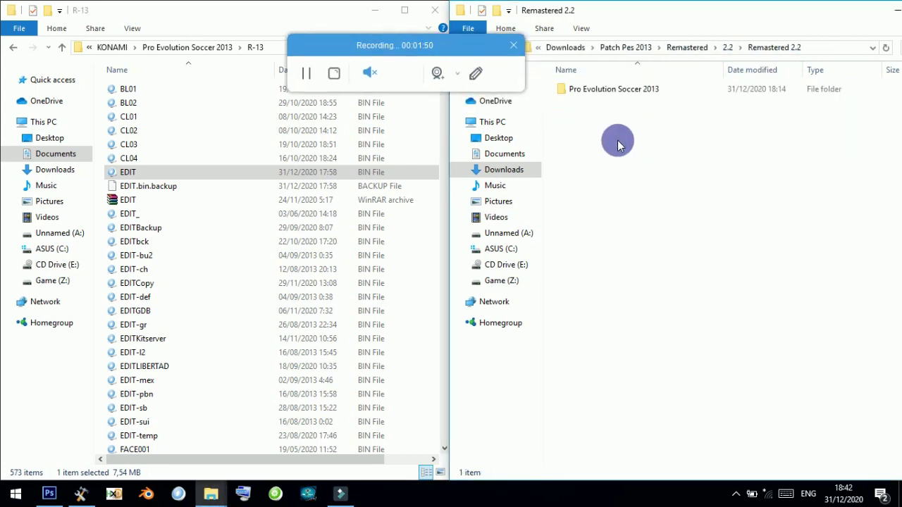
{"action": "double_click", "coordinate": [600, 89]}
{"action": "left_click_drag", "start_coordinate": [672, 205], "coordinate": [658, 88]}
{"action": "right_click", "coordinate": [658, 88]}
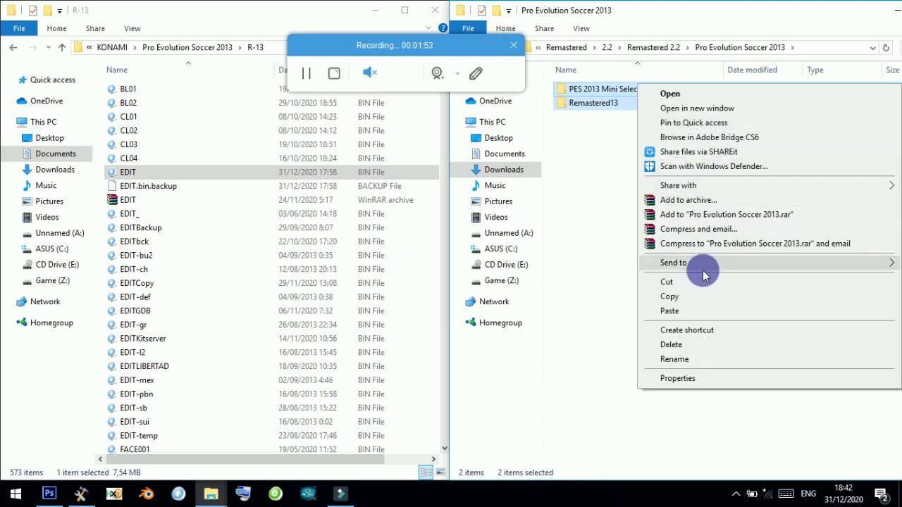
{"action": "left_click", "coordinate": [698, 295]}
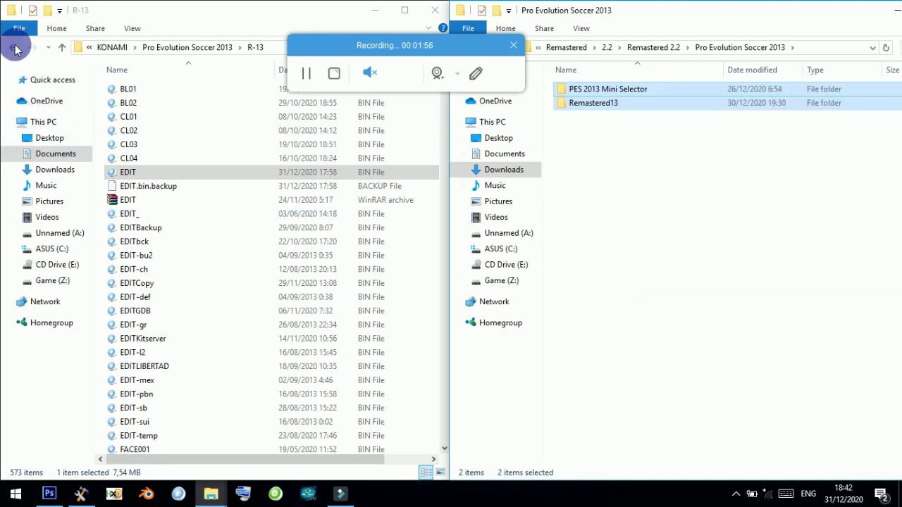
Browse the left window to C:\Program Files (x86)\Pro Evolution Soccer 2013.
{"action": "left_click", "coordinate": [14, 47]}
{"action": "left_click", "coordinate": [52, 248]}
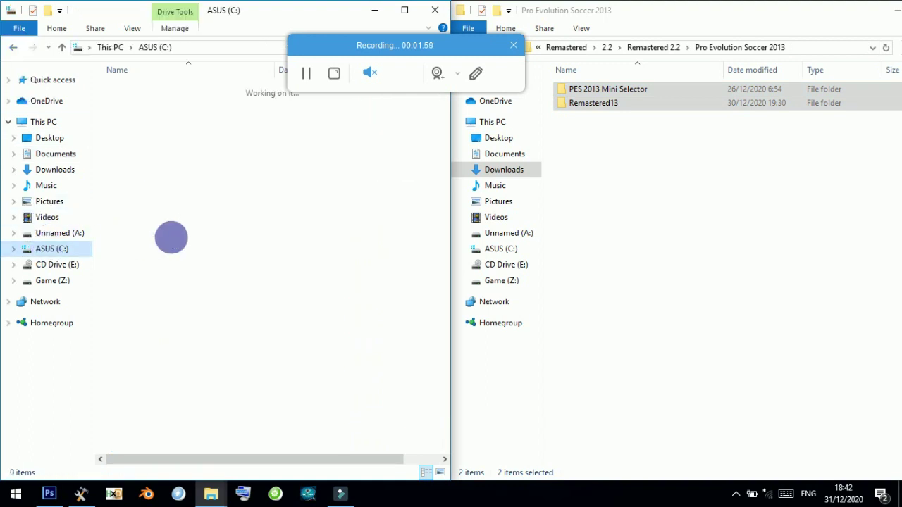
{"action": "scroll", "coordinate": [173, 239], "scroll_direction": "down", "scroll_amount": 5}
{"action": "scroll", "coordinate": [178, 238], "scroll_direction": "down", "scroll_amount": 3}
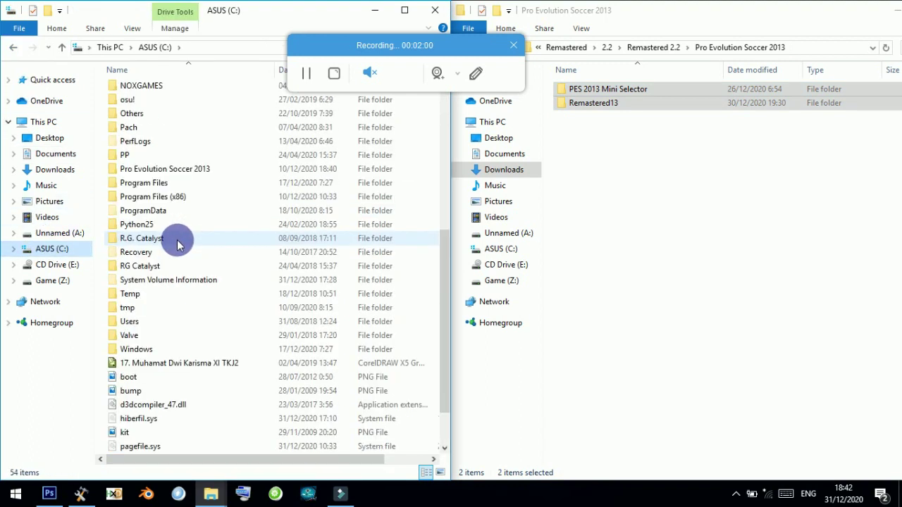
{"action": "double_click", "coordinate": [174, 196]}
{"action": "scroll", "coordinate": [177, 204], "scroll_direction": "down", "scroll_amount": 20}
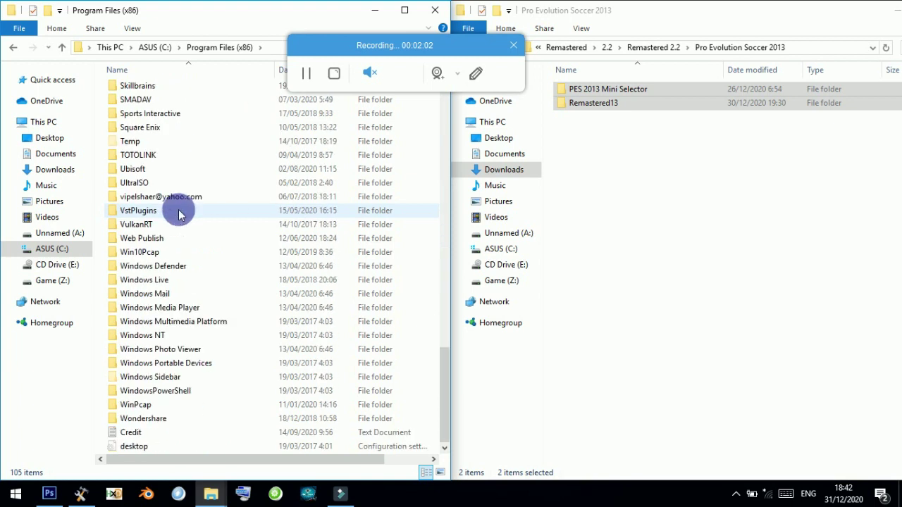
{"action": "scroll", "coordinate": [176, 205], "scroll_direction": "up", "scroll_amount": 8}
{"action": "left_click", "coordinate": [198, 240]}
{"action": "double_click", "coordinate": [197, 238]}
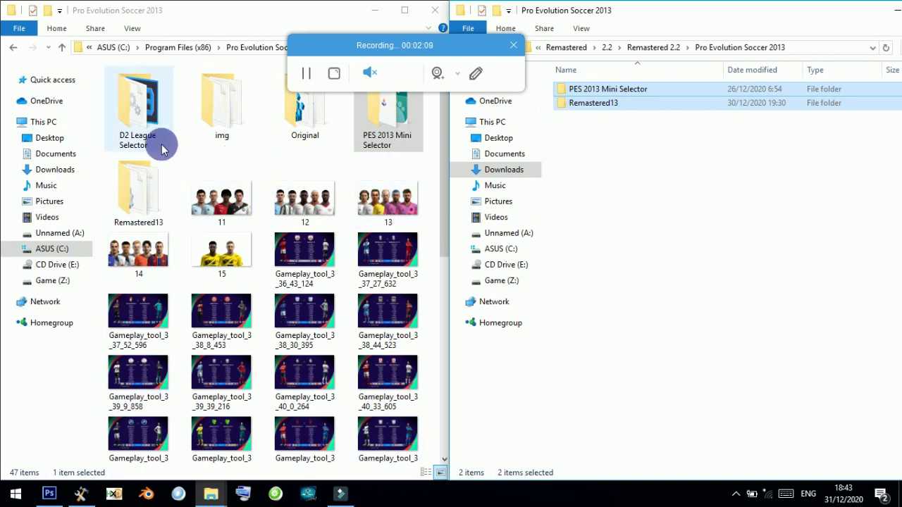
Paste the PES 2013 Mini Selector and Remastered13 folders into the game's install folder.
{"action": "right_click", "coordinate": [239, 158]}
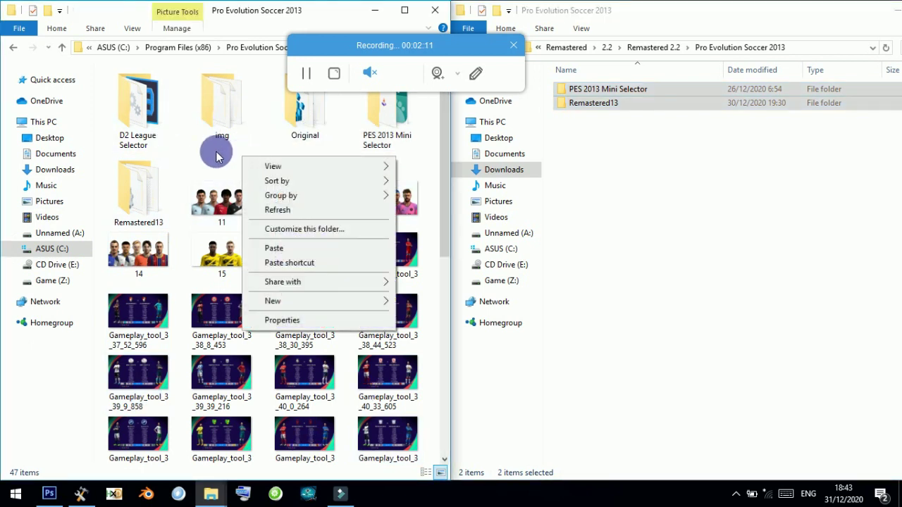
{"action": "left_click", "coordinate": [258, 244]}
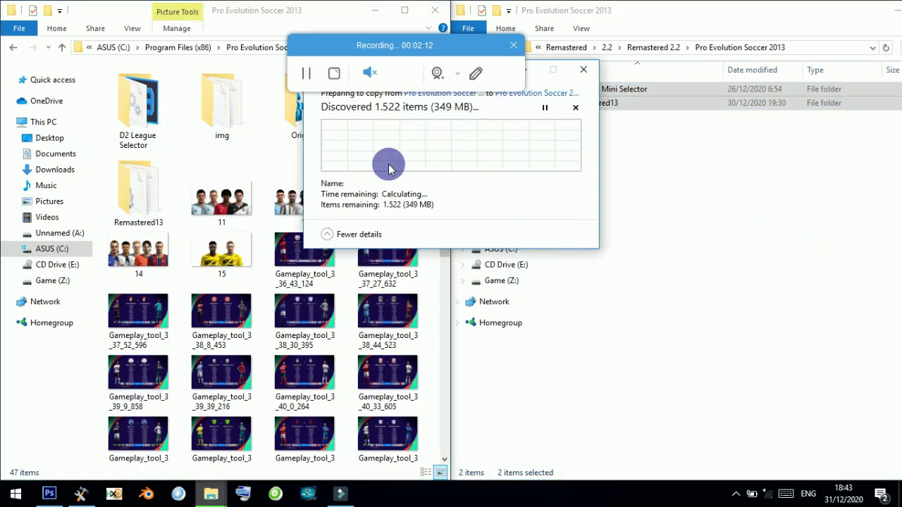
{"action": "left_click_drag", "start_coordinate": [392, 44], "coordinate": [708, 45]}
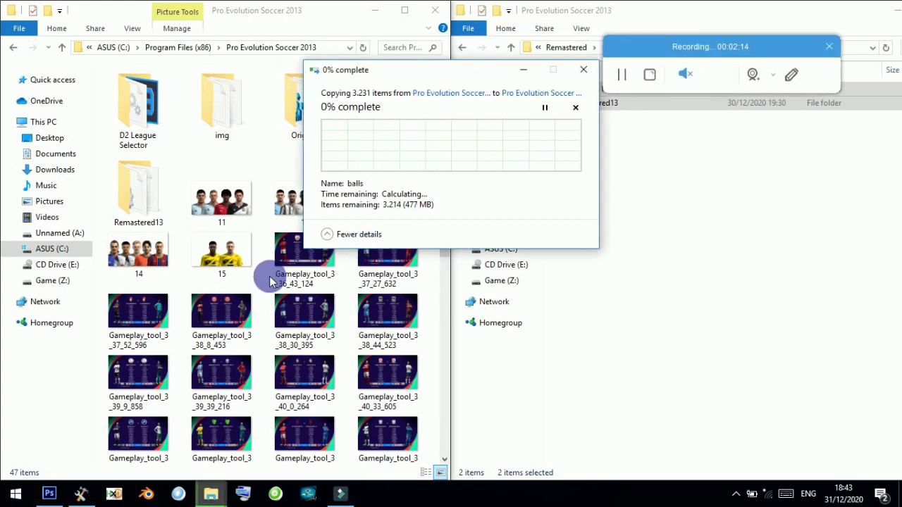
{"action": "left_click", "coordinate": [240, 218]}
{"action": "scroll", "coordinate": [282, 251], "scroll_direction": "down", "scroll_amount": 10}
{"action": "left_click", "coordinate": [276, 257]}
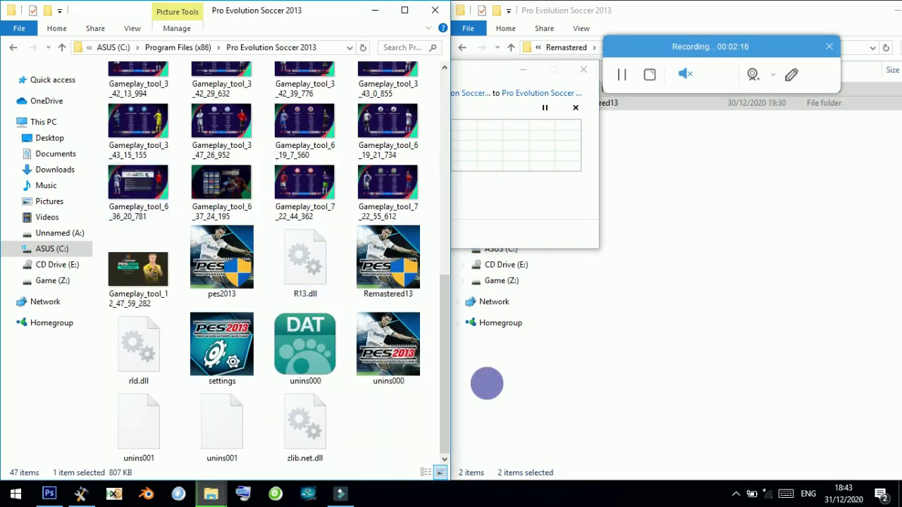
{"action": "left_click", "coordinate": [575, 219]}
{"action": "scroll", "coordinate": [199, 247], "scroll_direction": "up", "scroll_amount": 10}
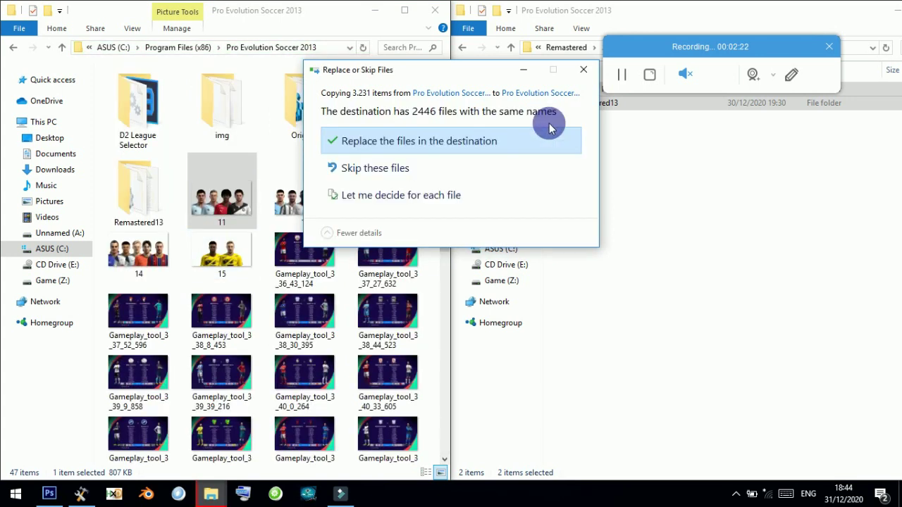
Replace the 2446 same-named files, grant access, and let all 3,231 items finish copying.
{"action": "left_click", "coordinate": [549, 129]}
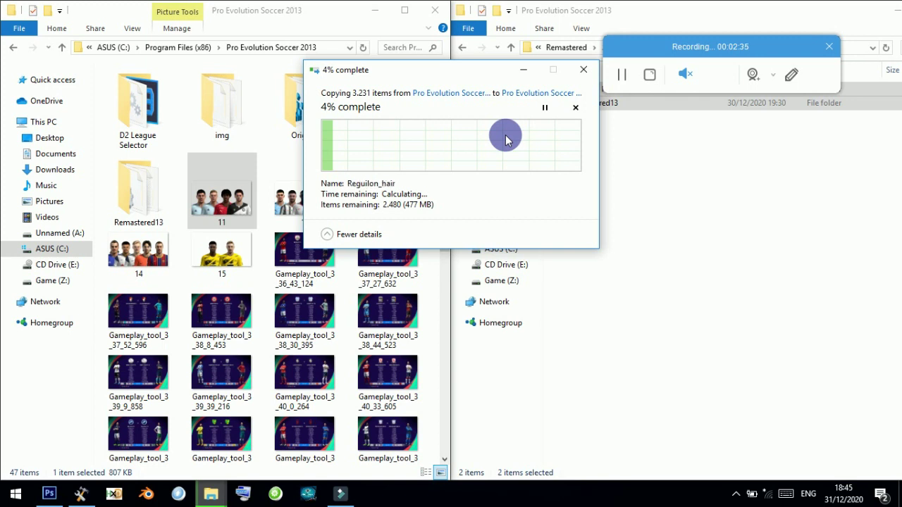
{"action": "left_click", "coordinate": [389, 181]}
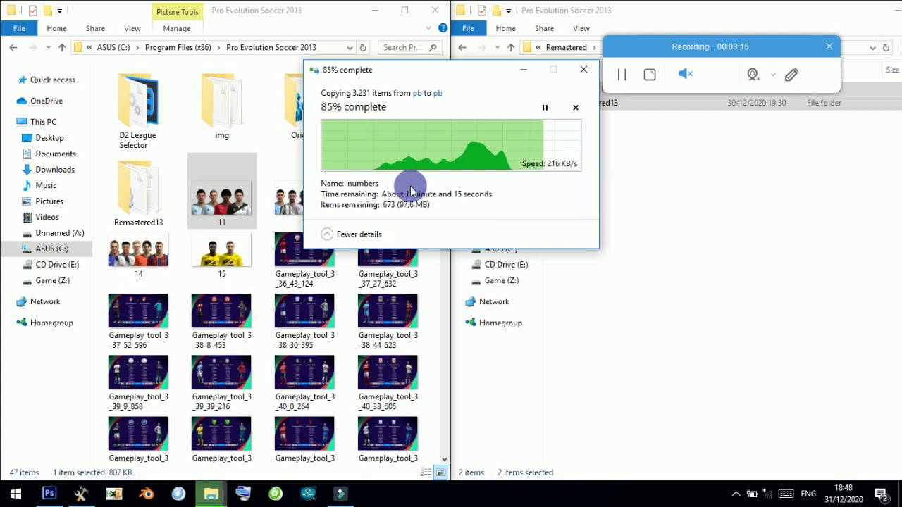
{"action": "left_click", "coordinate": [698, 48]}
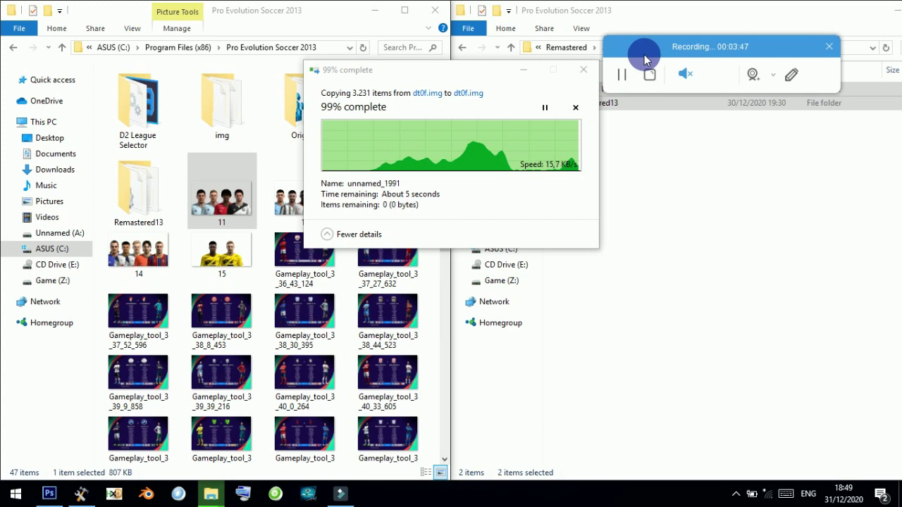
{"action": "left_click_drag", "start_coordinate": [644, 54], "coordinate": [633, 76]}
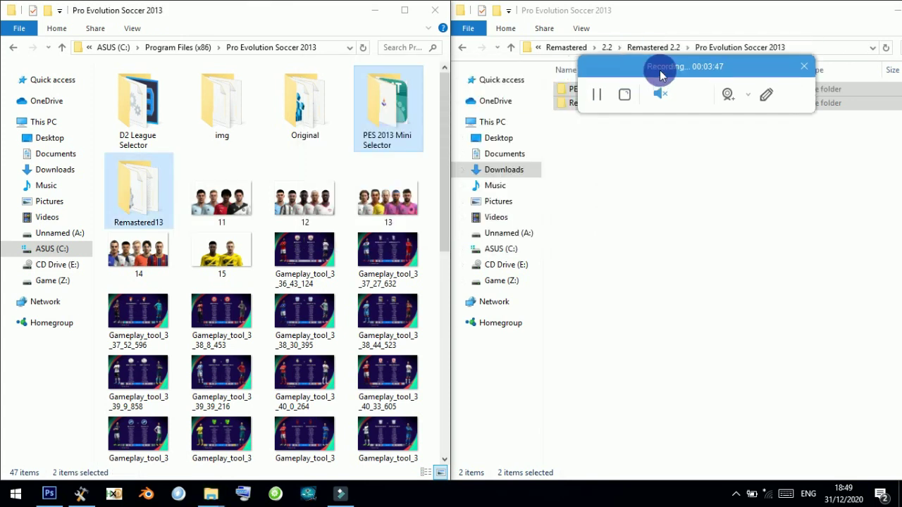
Run the PES 2013 Mini Selector application as administrator and move its window left.
{"action": "double_click", "coordinate": [401, 107]}
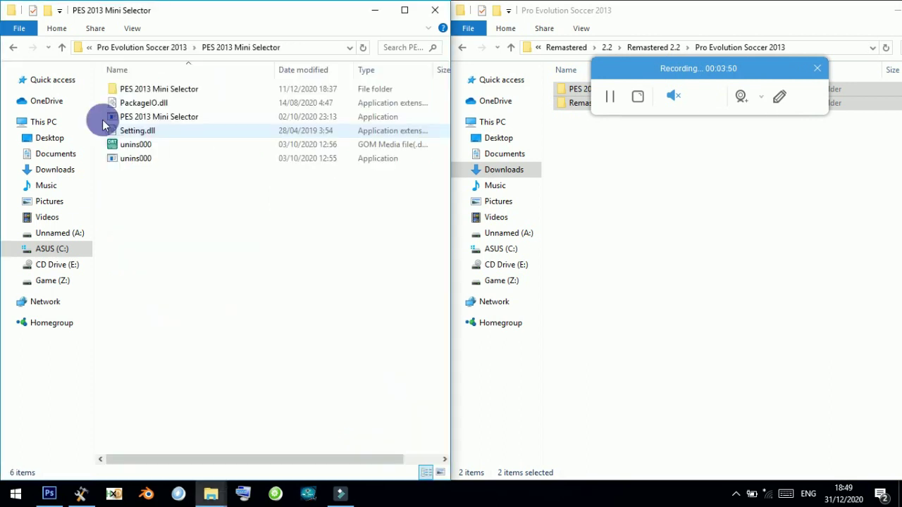
{"action": "left_click", "coordinate": [165, 116]}
{"action": "right_click", "coordinate": [169, 117]}
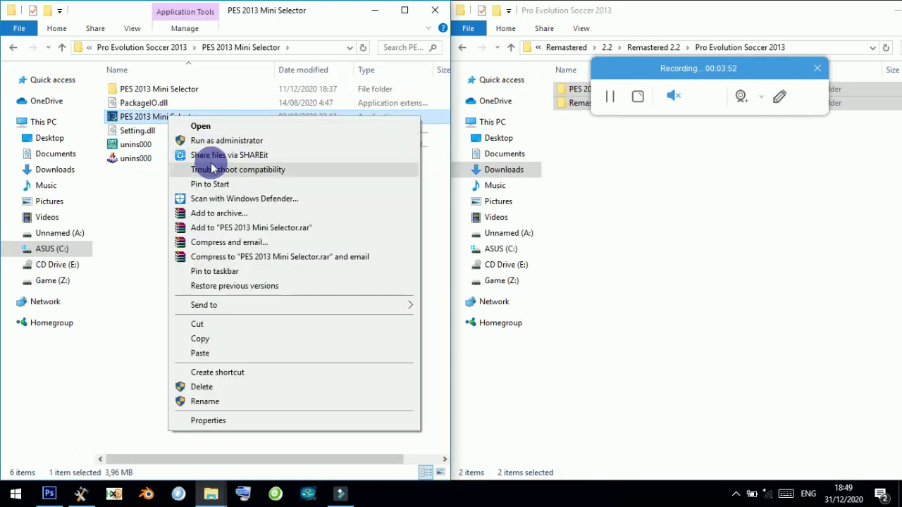
{"action": "left_click", "coordinate": [207, 140]}
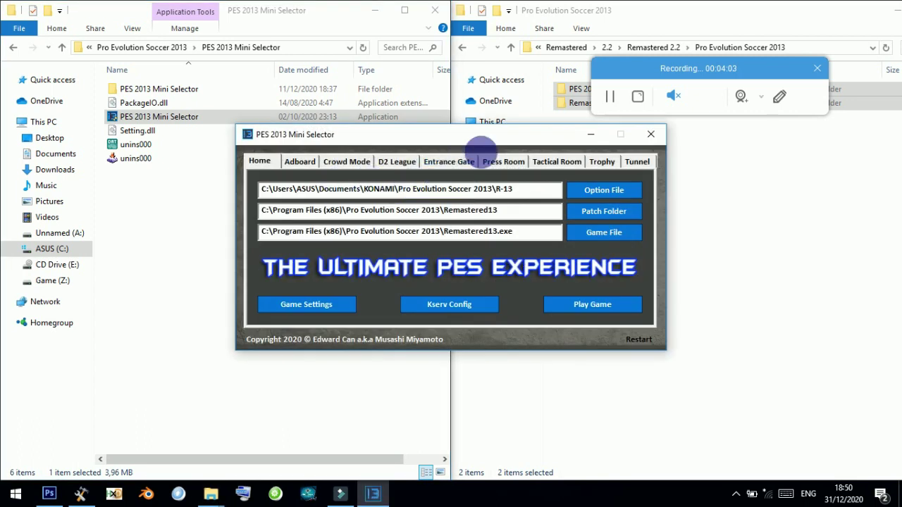
{"action": "left_click_drag", "start_coordinate": [486, 133], "coordinate": [312, 134]}
Apply Sky BET Championship ML as the D2 League mod and dismiss the success message.
{"action": "left_click", "coordinate": [224, 155]}
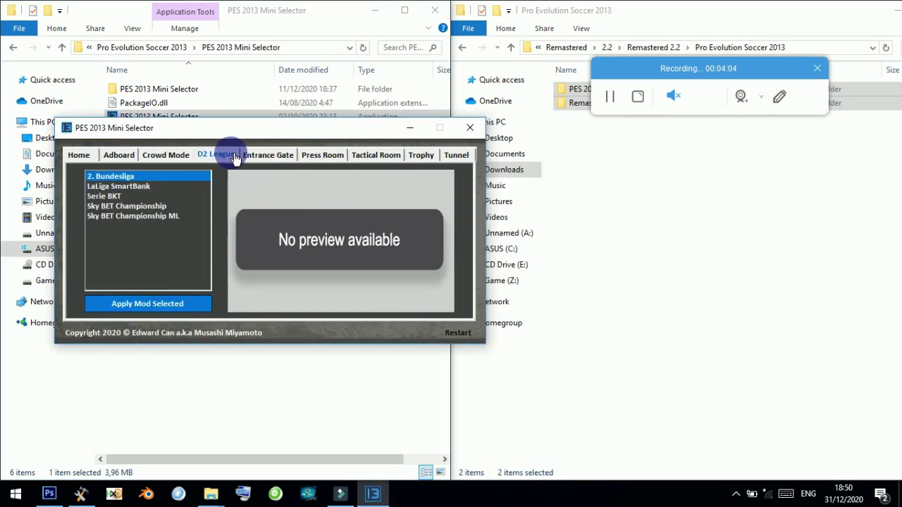
{"action": "left_click", "coordinate": [133, 207]}
{"action": "left_click", "coordinate": [138, 217]}
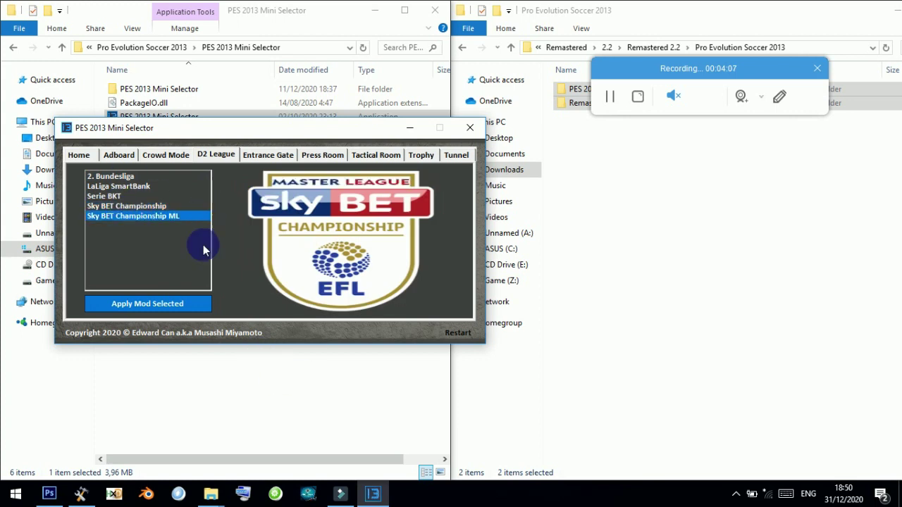
{"action": "left_click", "coordinate": [155, 305]}
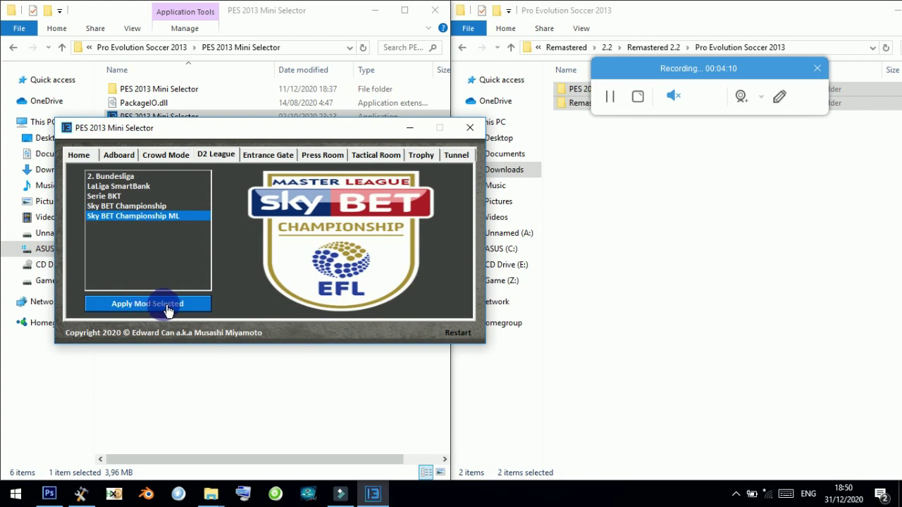
{"action": "left_click", "coordinate": [190, 304]}
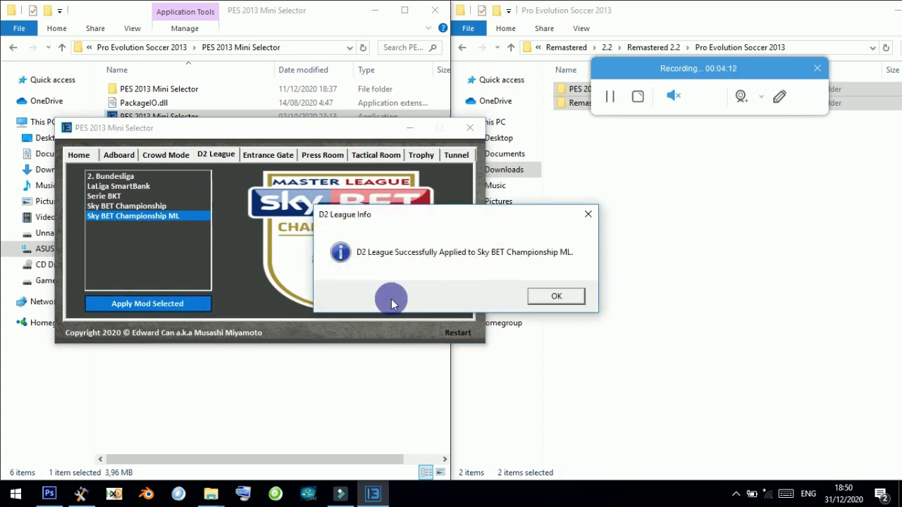
{"action": "left_click", "coordinate": [556, 296]}
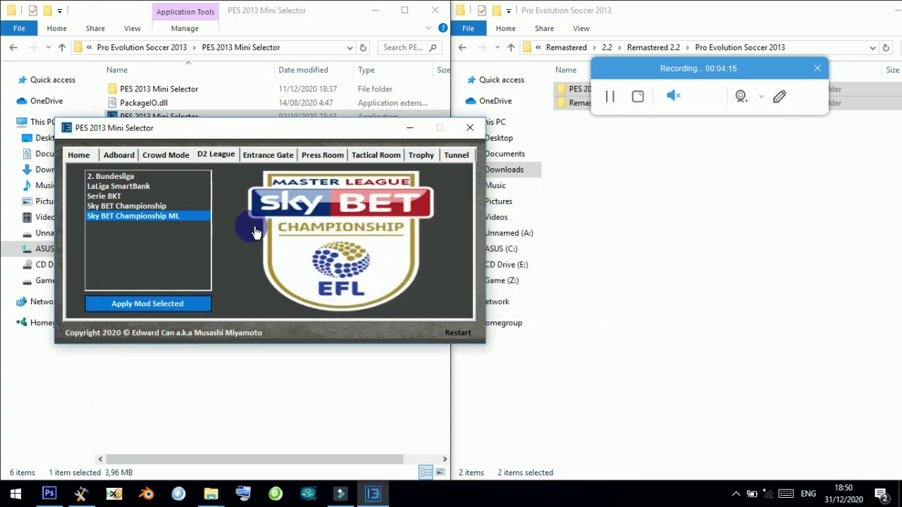
Browse the Press Room, Tactical Room, Trophy and Tunnel mod choices.
{"action": "left_click", "coordinate": [310, 156]}
{"action": "left_click", "coordinate": [376, 155]}
{"action": "left_click", "coordinate": [421, 155]}
{"action": "left_click", "coordinate": [456, 155]}
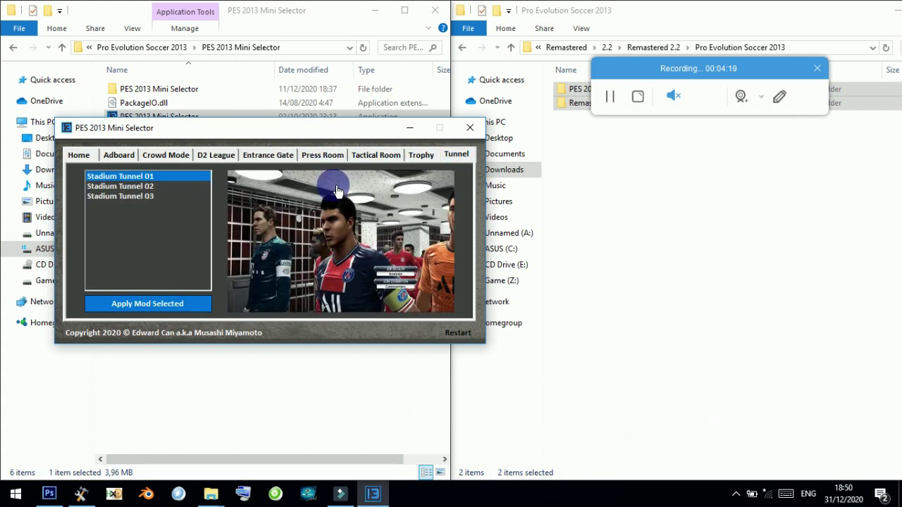